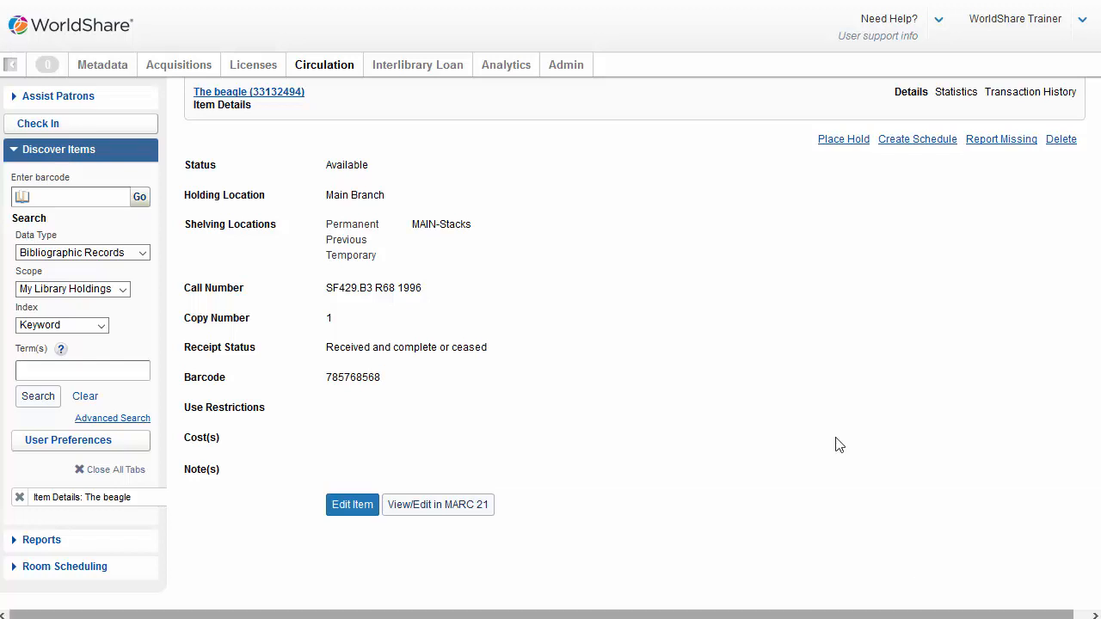
# Edit the item of The beagle, setting its holding location to North Branch and permanent shelving location to NORT-Stacks, and save it
pyautogui.click(353, 505)
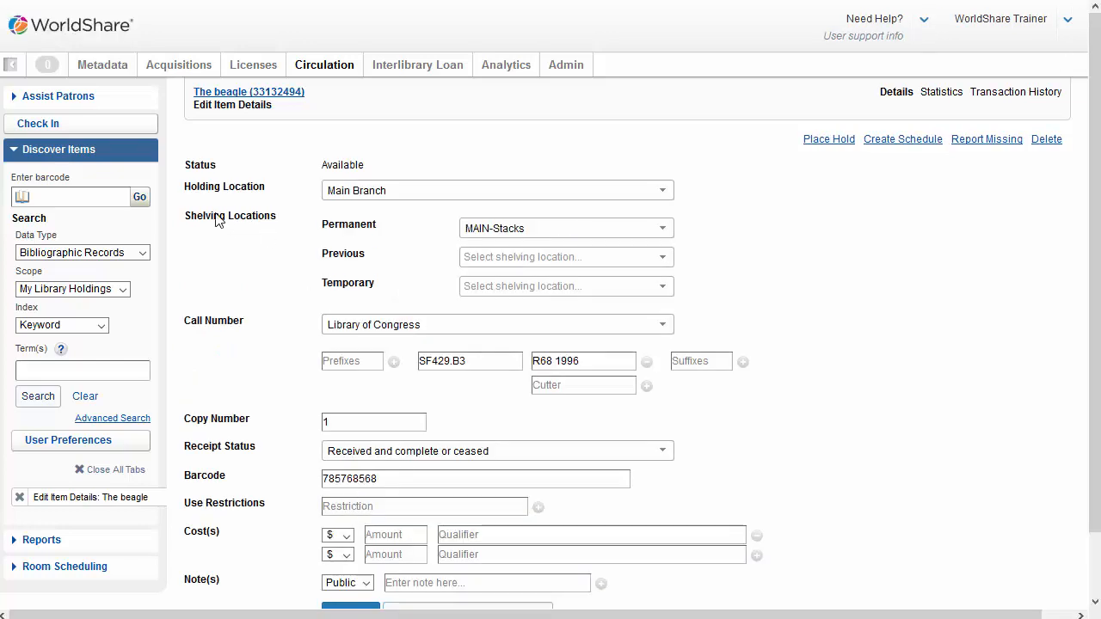
pyautogui.click(661, 193)
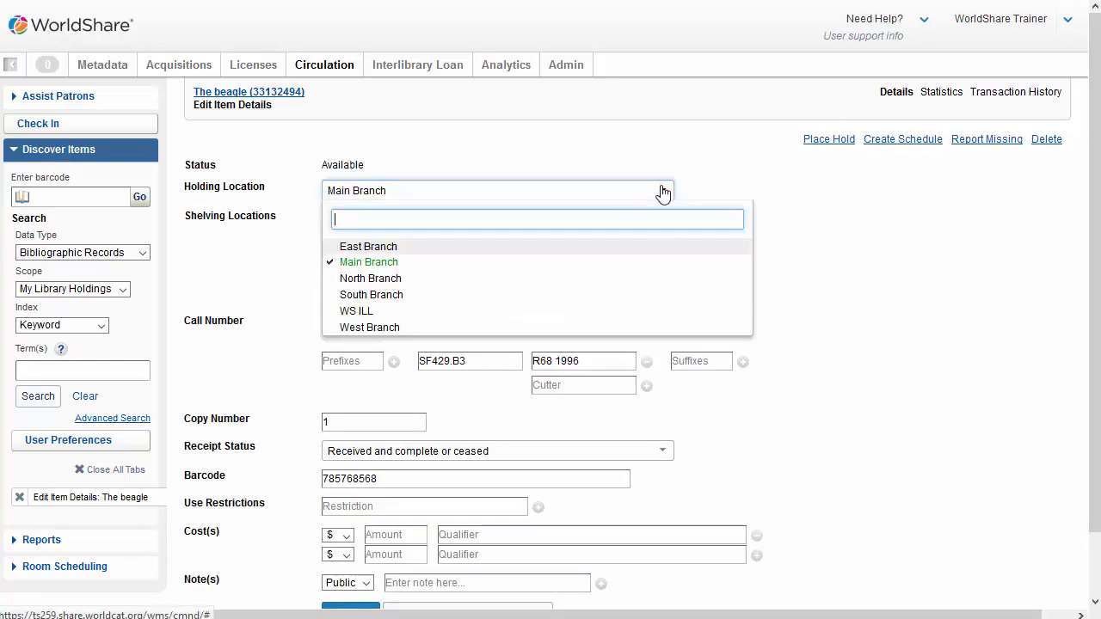
pyautogui.click(396, 283)
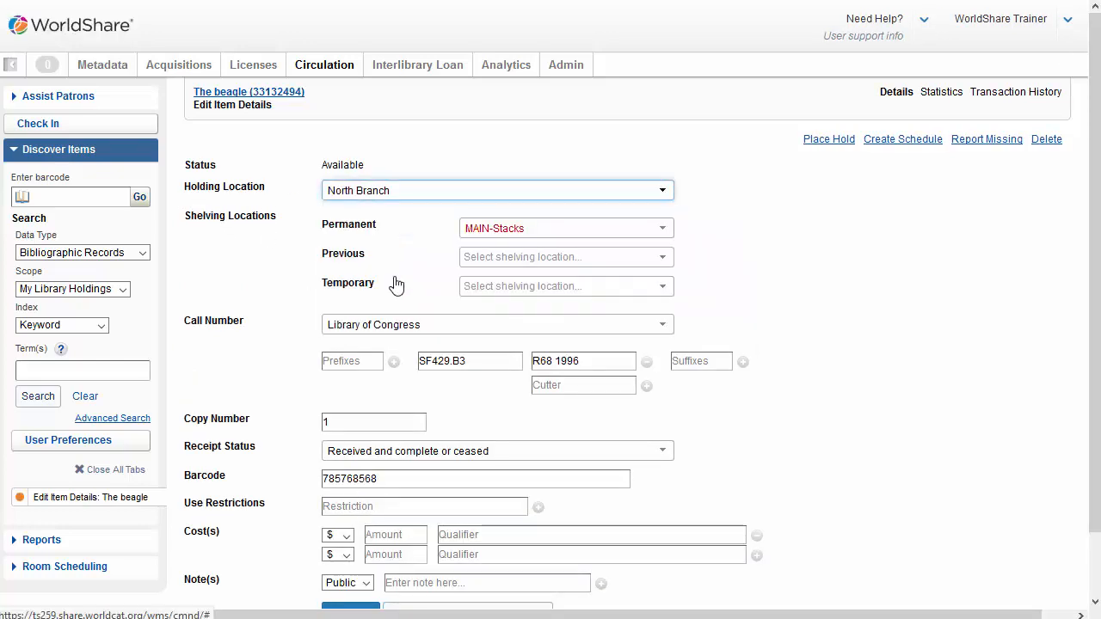
pyautogui.click(661, 231)
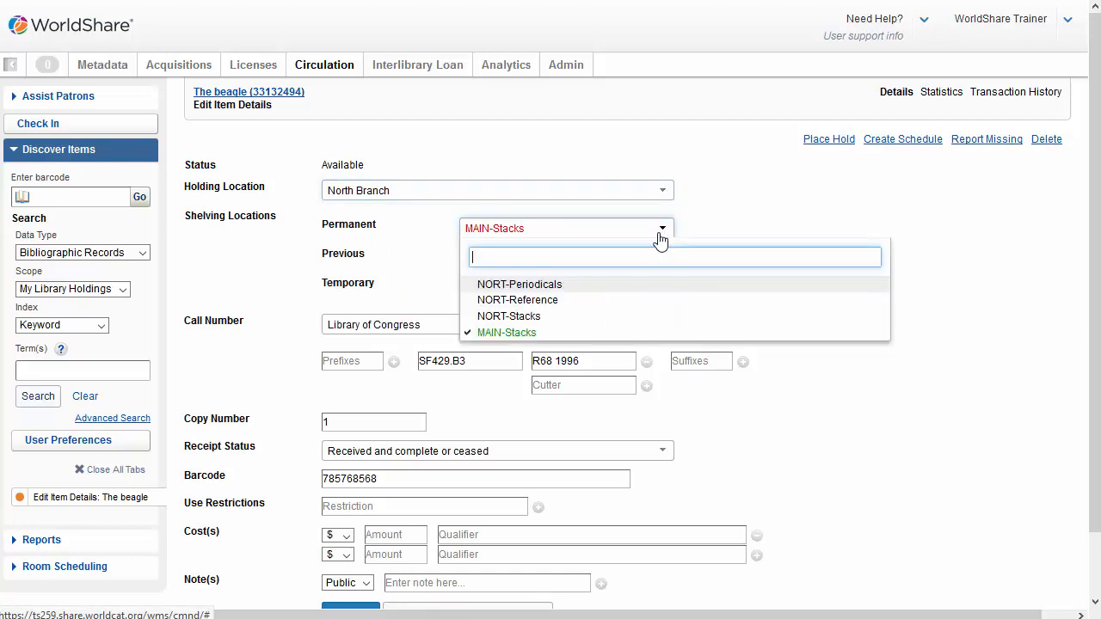
pyautogui.click(505, 316)
pyautogui.scroll(-1, 551, 344)
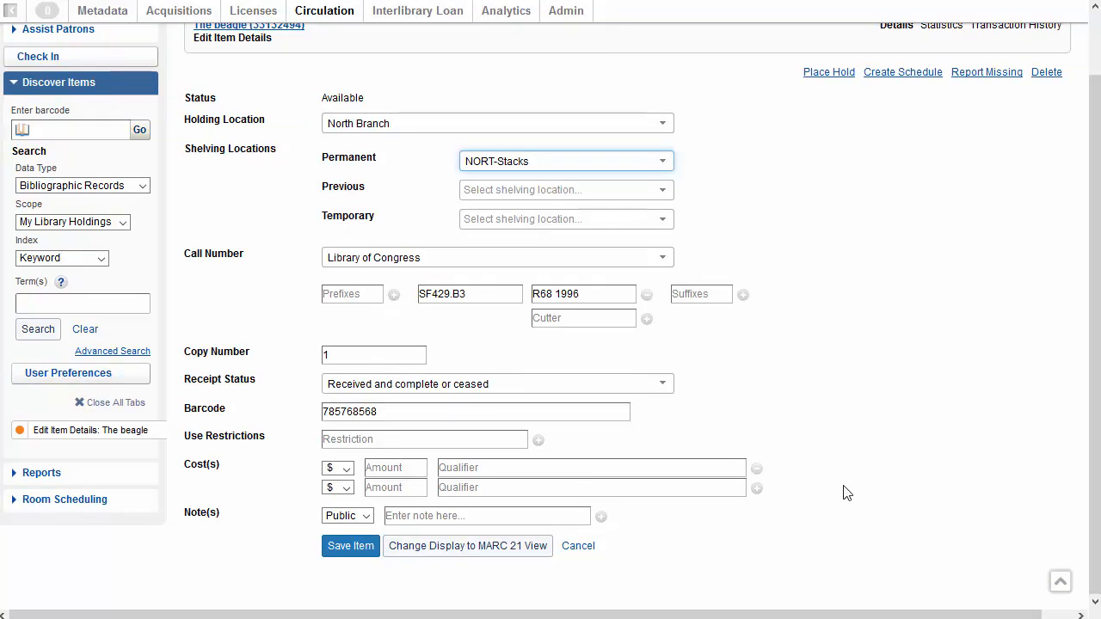
pyautogui.click(359, 550)
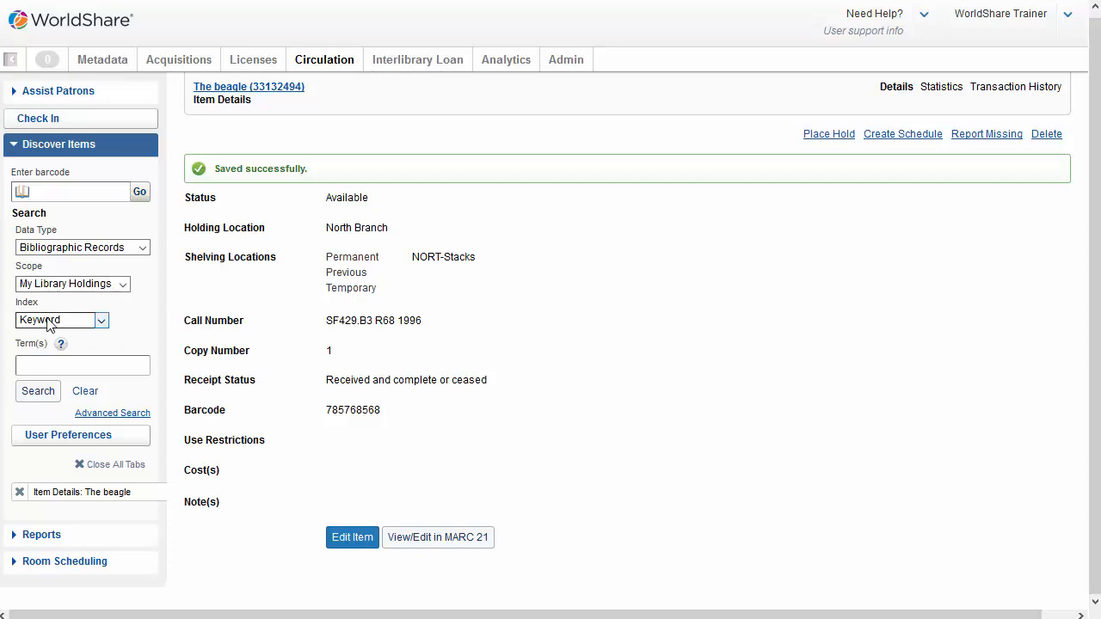
# Search the bibliographic records in My Library Holdings by keyword for "reclaiming conversation sherry turkle"
pyautogui.click(83, 363)
pyautogui.write('rec')
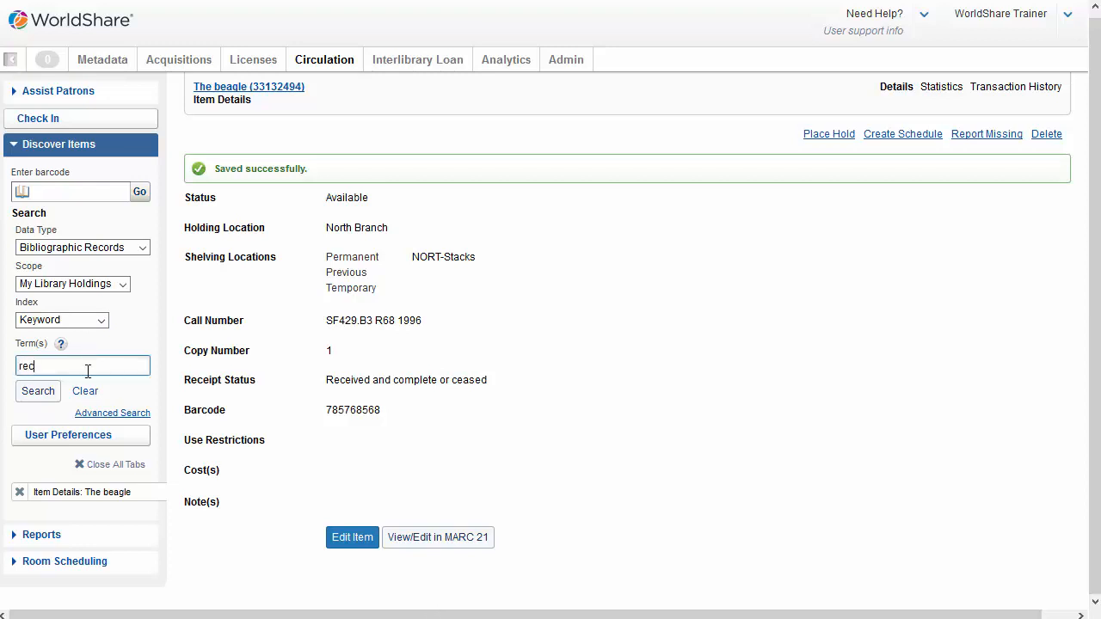
pyautogui.write('laiming')
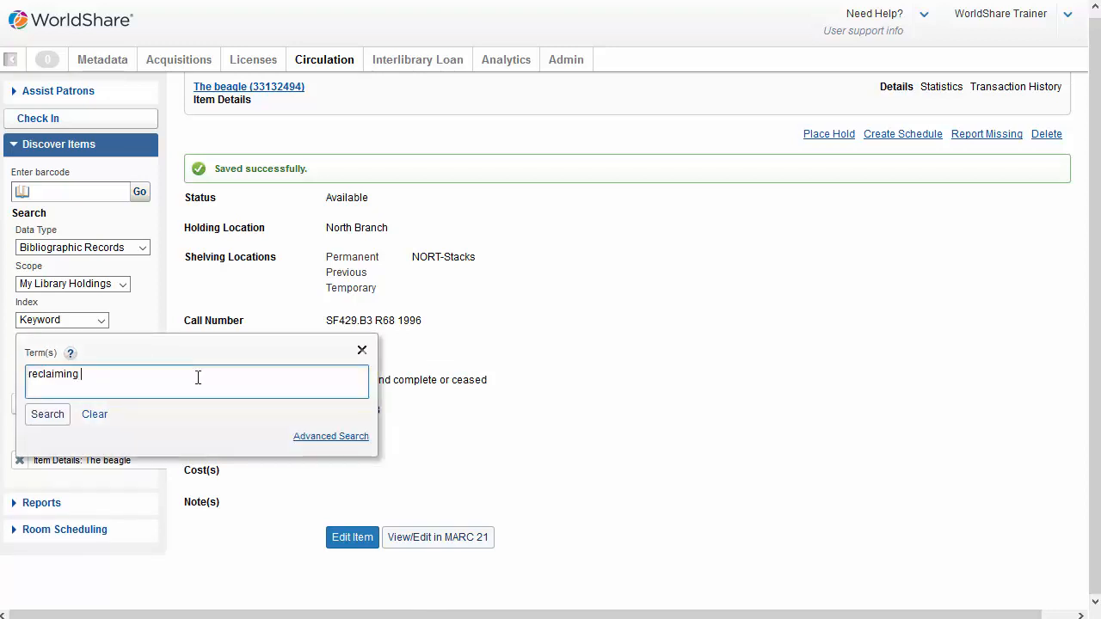
pyautogui.write(' conversation she')
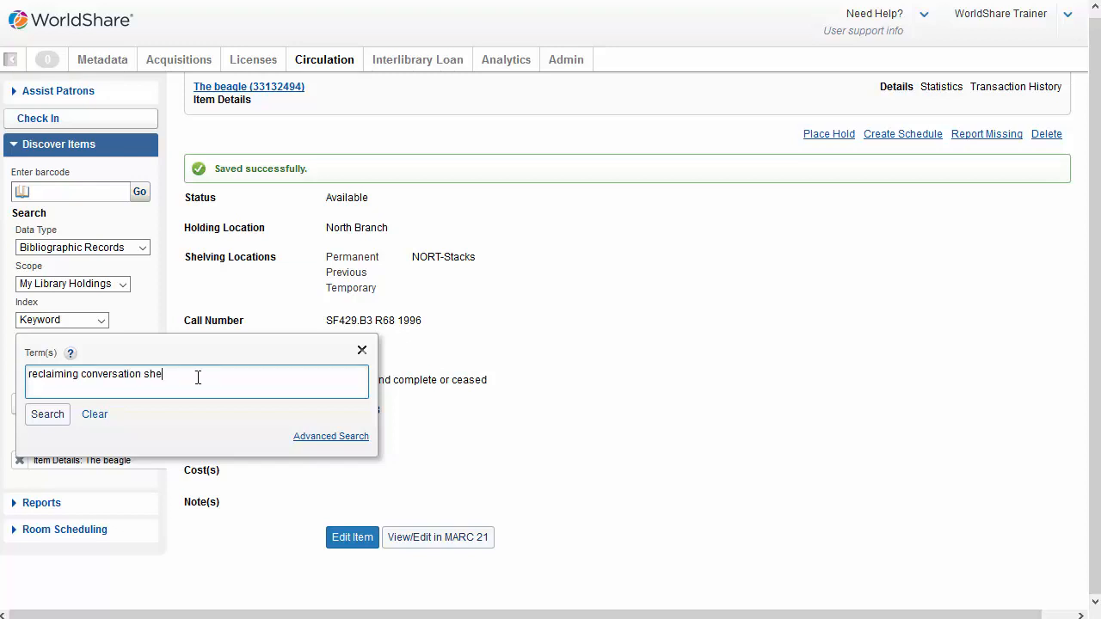
pyautogui.write('rry turkle')
pyautogui.click(52, 418)
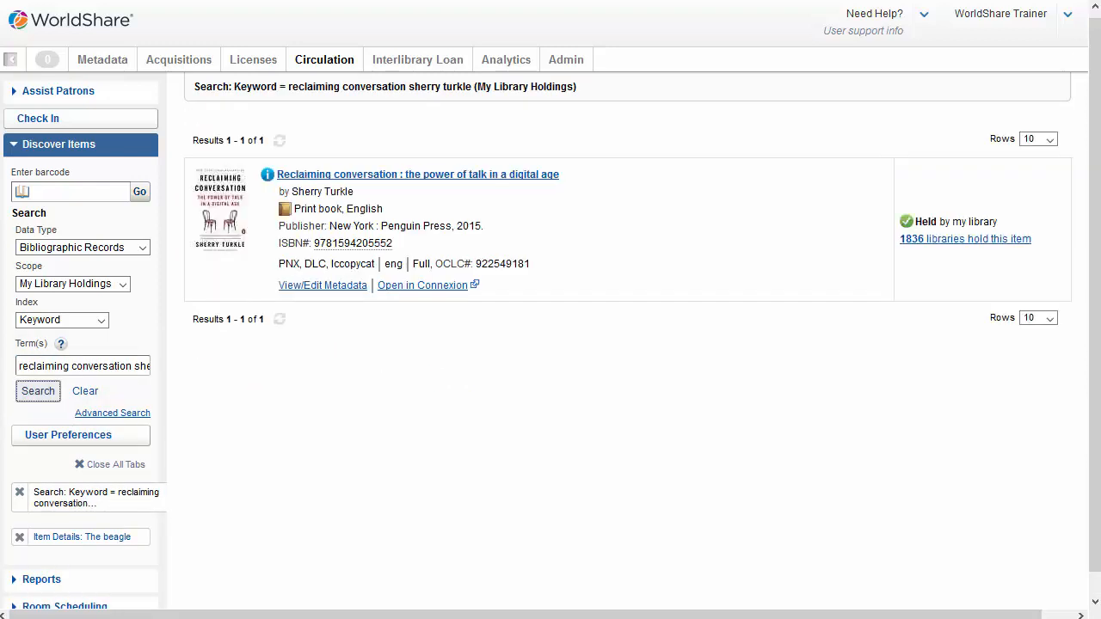
# Open the Main Branch copy of Reclaiming conversation, change its barcode to 456345234 and save the item
pyautogui.click(375, 176)
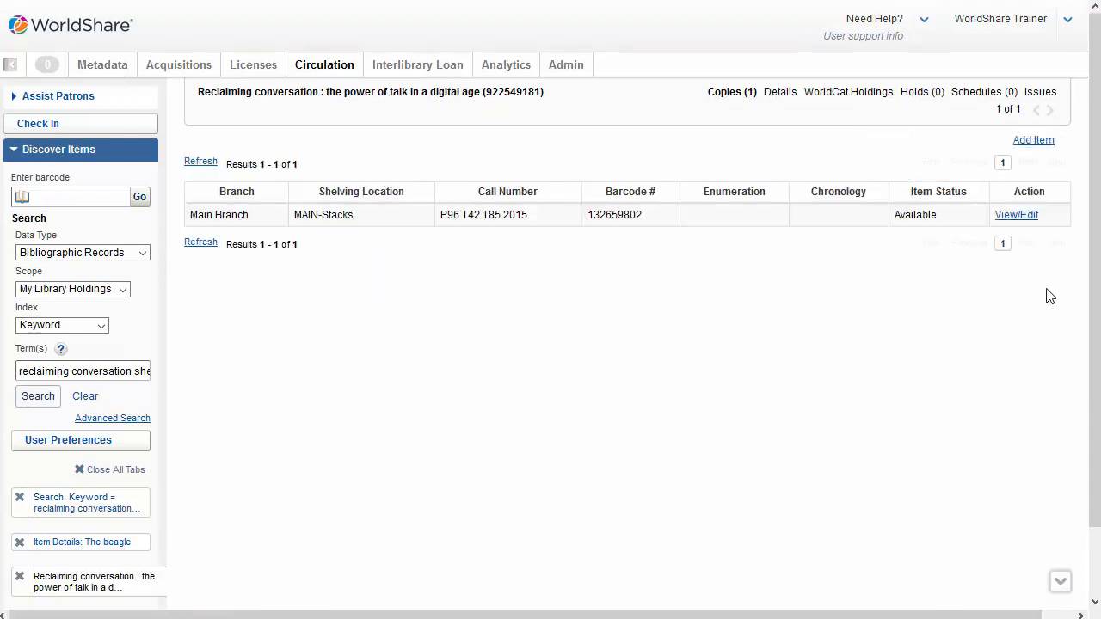
pyautogui.click(1018, 215)
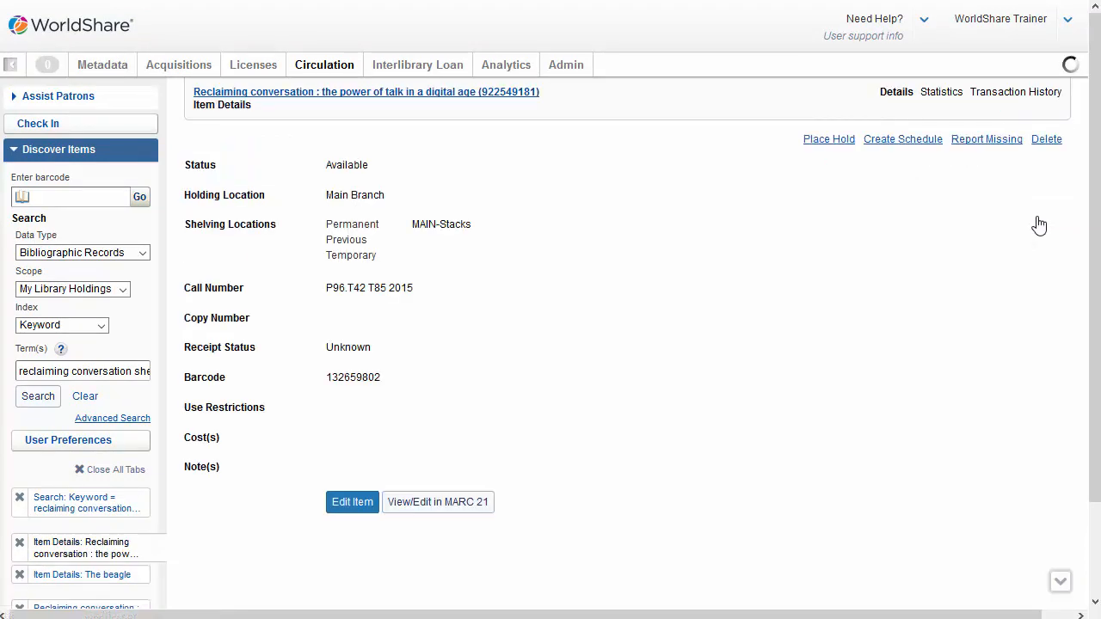
pyautogui.click(352, 503)
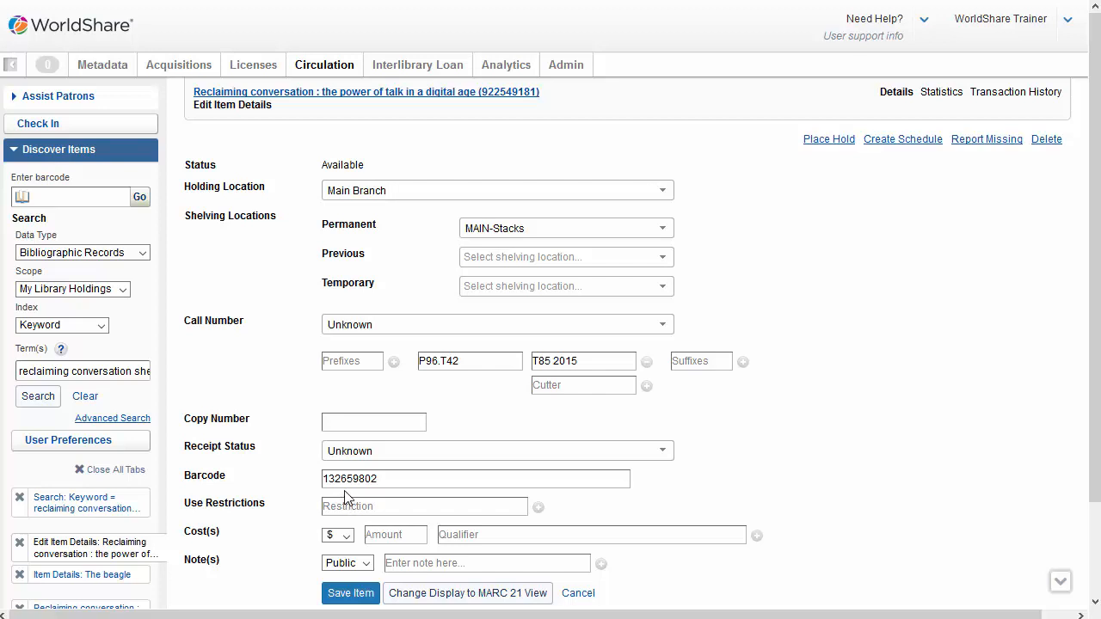
pyautogui.moveTo(387, 479); pyautogui.dragTo(263, 478)
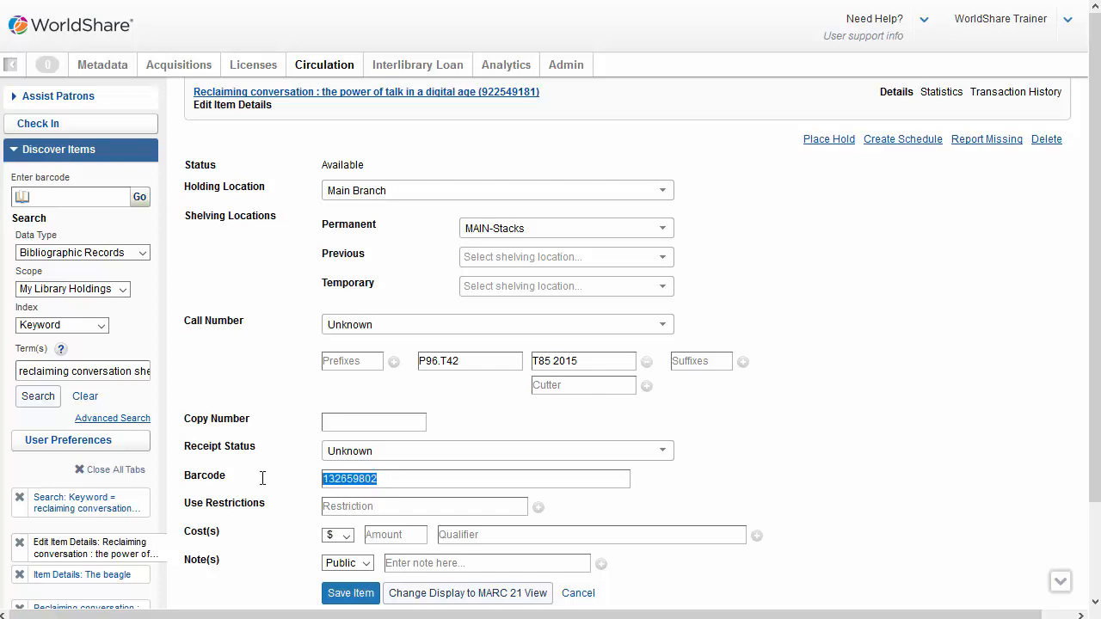
pyautogui.press('BackSpace')
pyautogui.write('456345234')
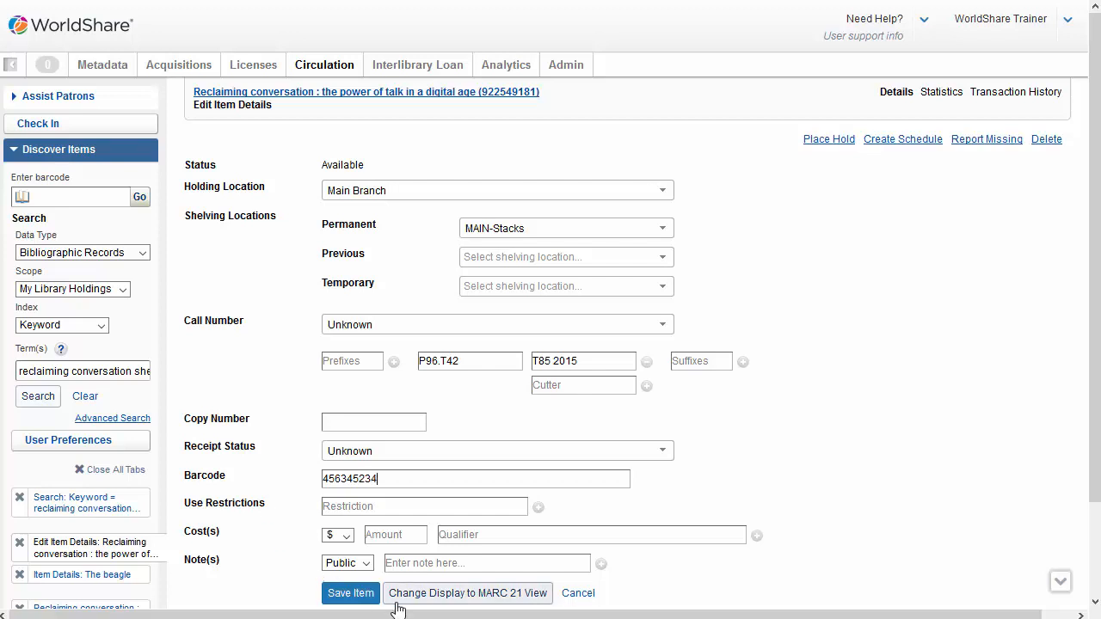
pyautogui.click(353, 594)
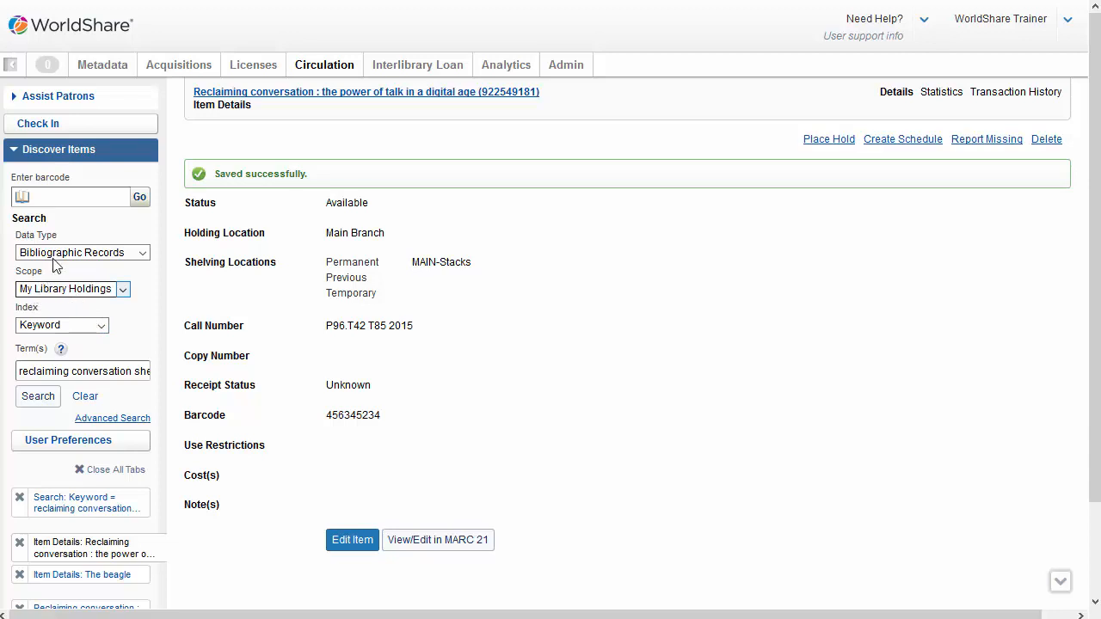
pyautogui.click(108, 254)
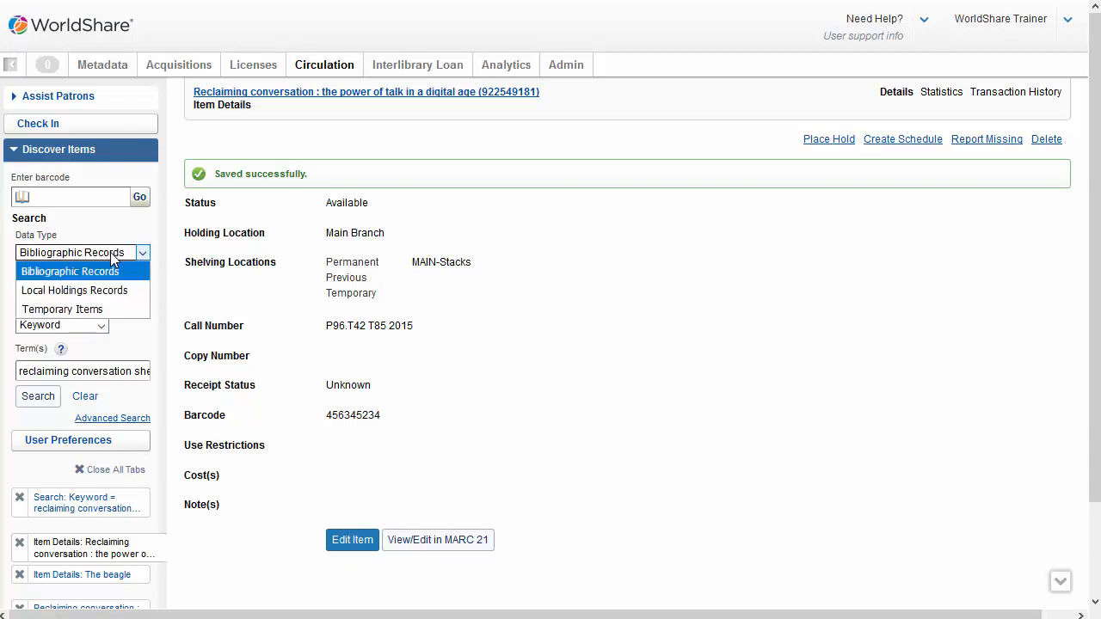
pyautogui.click(97, 295)
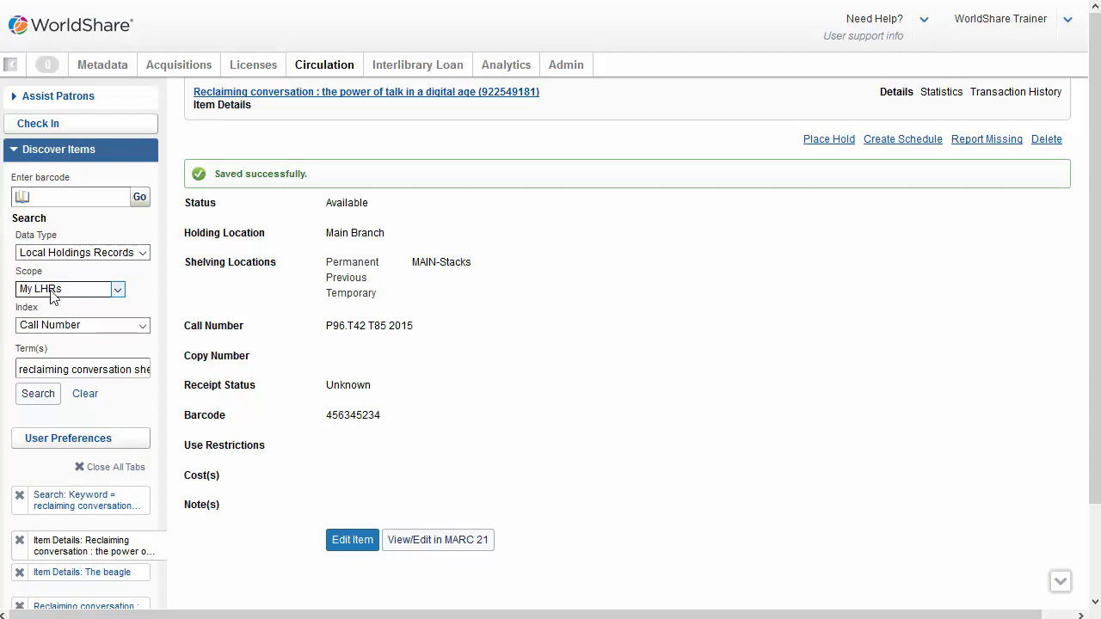
pyautogui.click(109, 332)
pyautogui.click(84, 365)
pyautogui.click(89, 397)
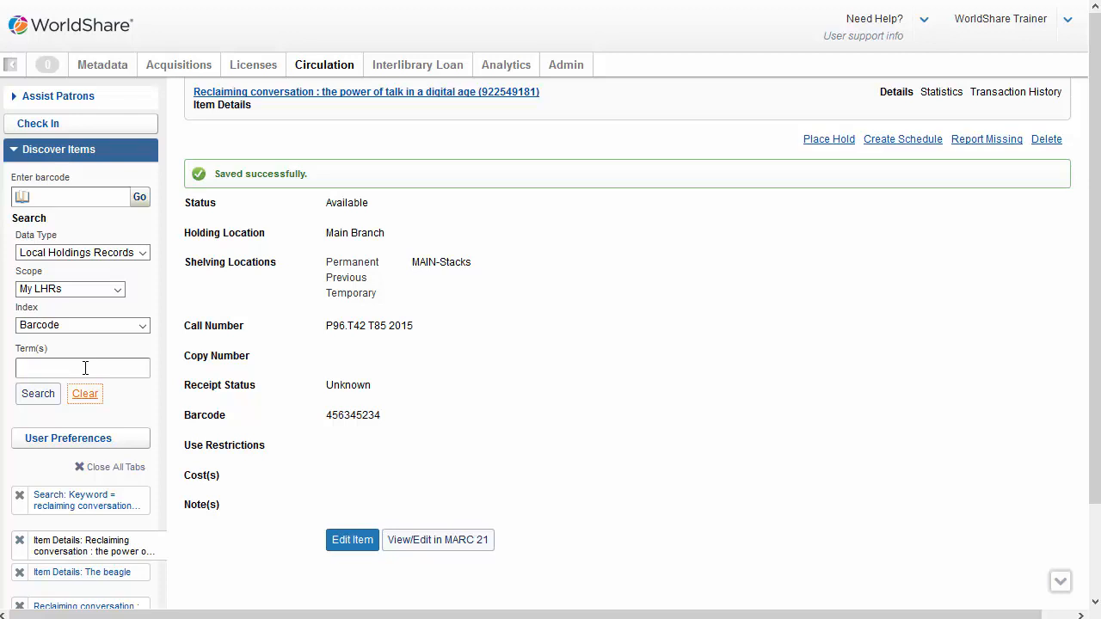
pyautogui.click(77, 368)
pyautogui.hotkey('ctrl', 'v')
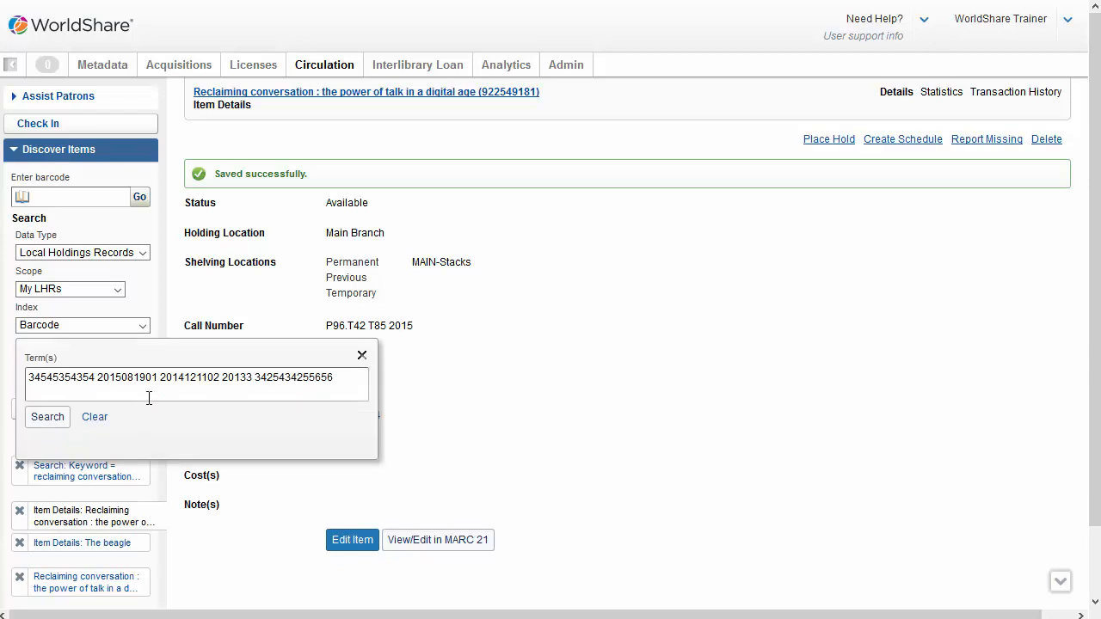
pyautogui.click(47, 418)
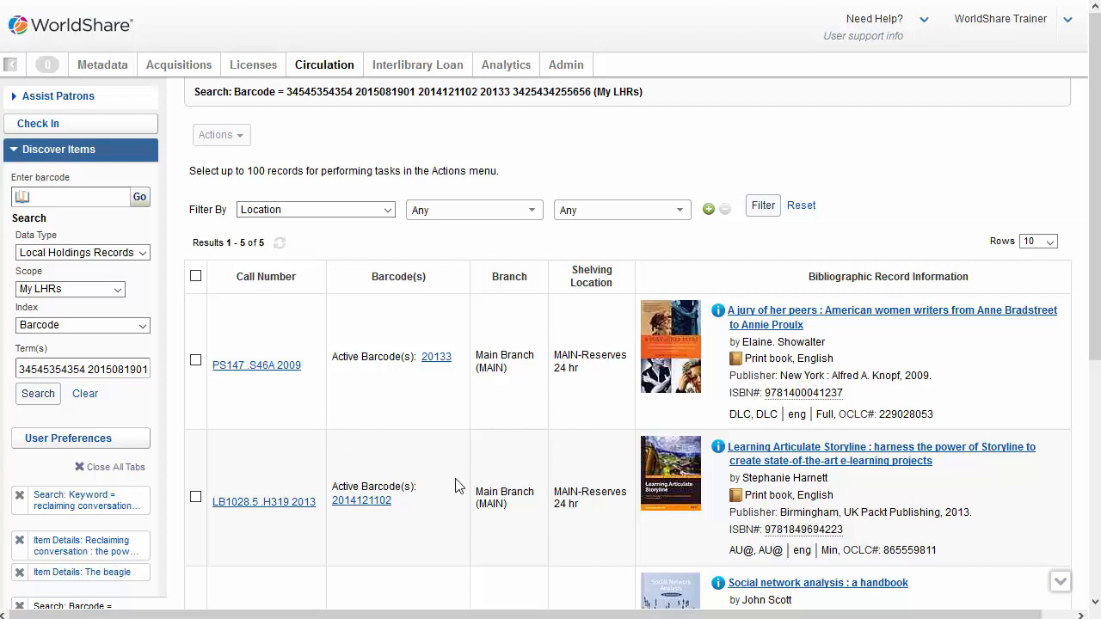
# Select all records in the barcode search results and change their permanent shelving location to MAIN-Reserves 2 hr
pyautogui.scroll(-1, 456, 486)
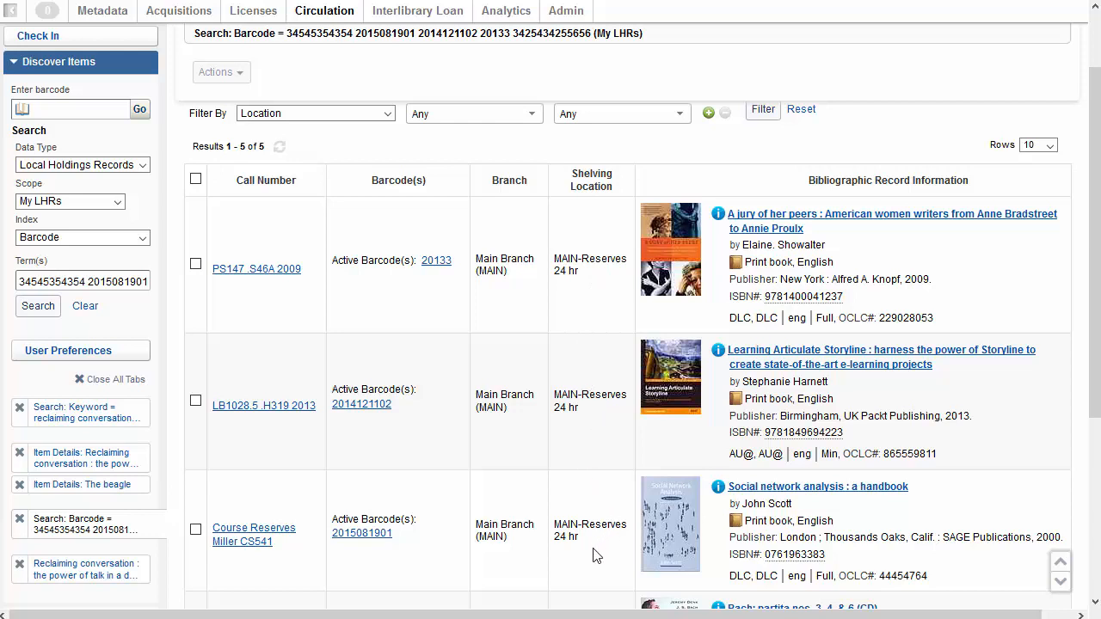
pyautogui.scroll(-3, 594, 555)
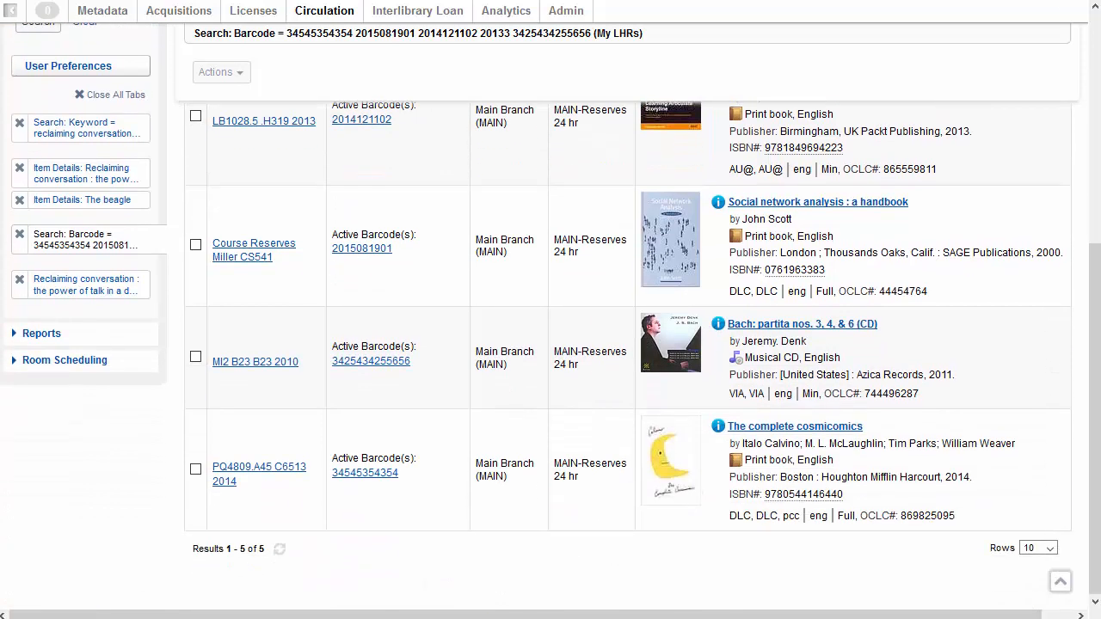
pyautogui.scroll(2, 653, 520)
pyautogui.scroll(3, 654, 519)
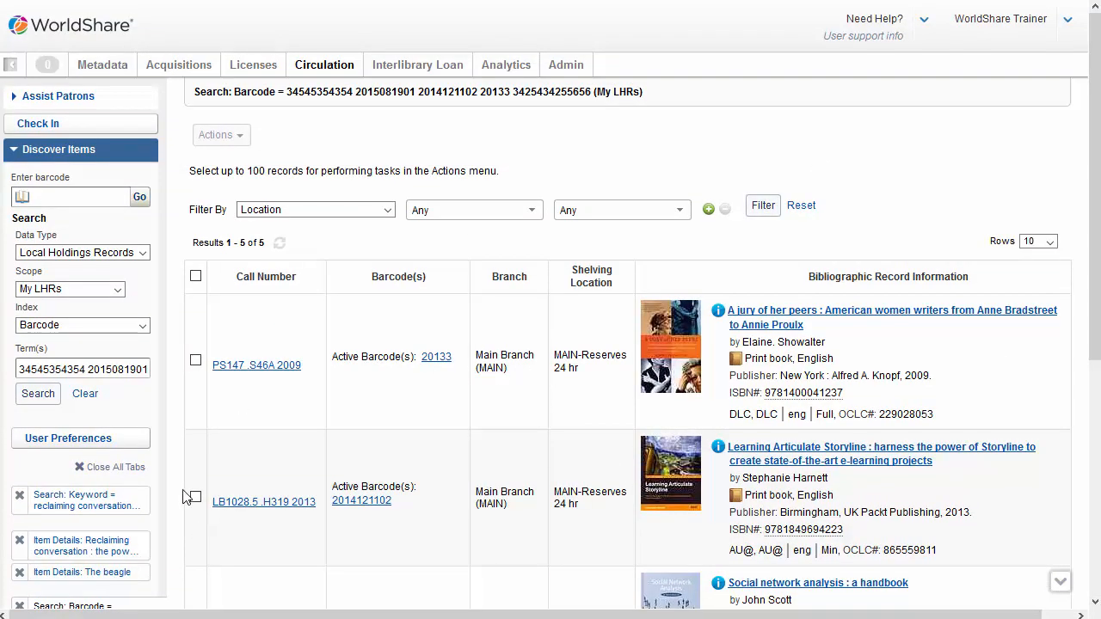
pyautogui.click(195, 277)
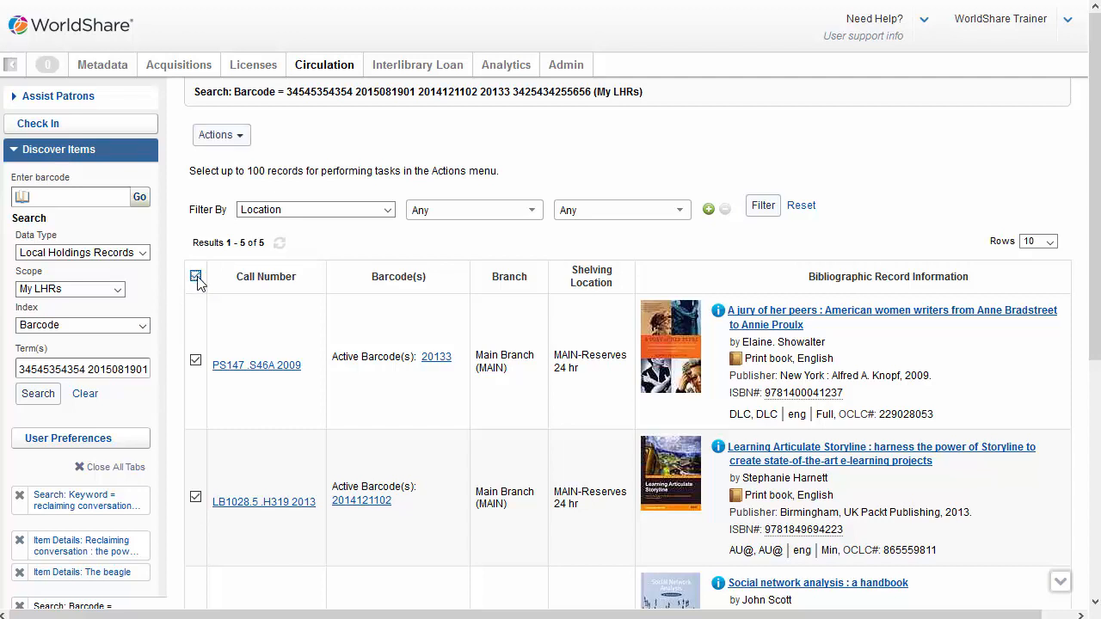
pyautogui.click(240, 137)
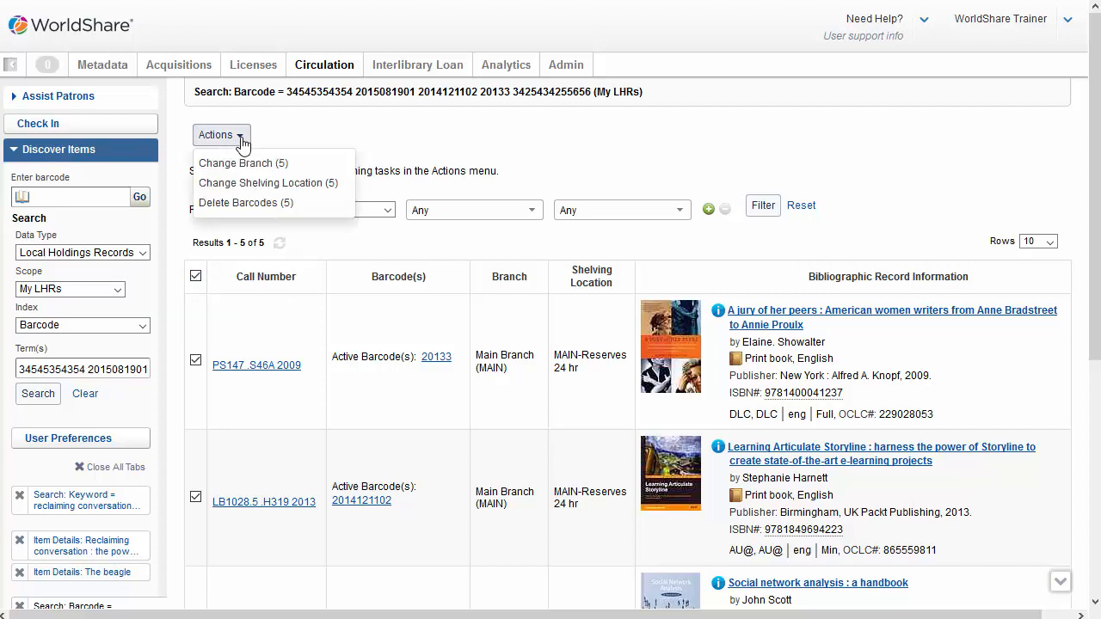
pyautogui.click(223, 184)
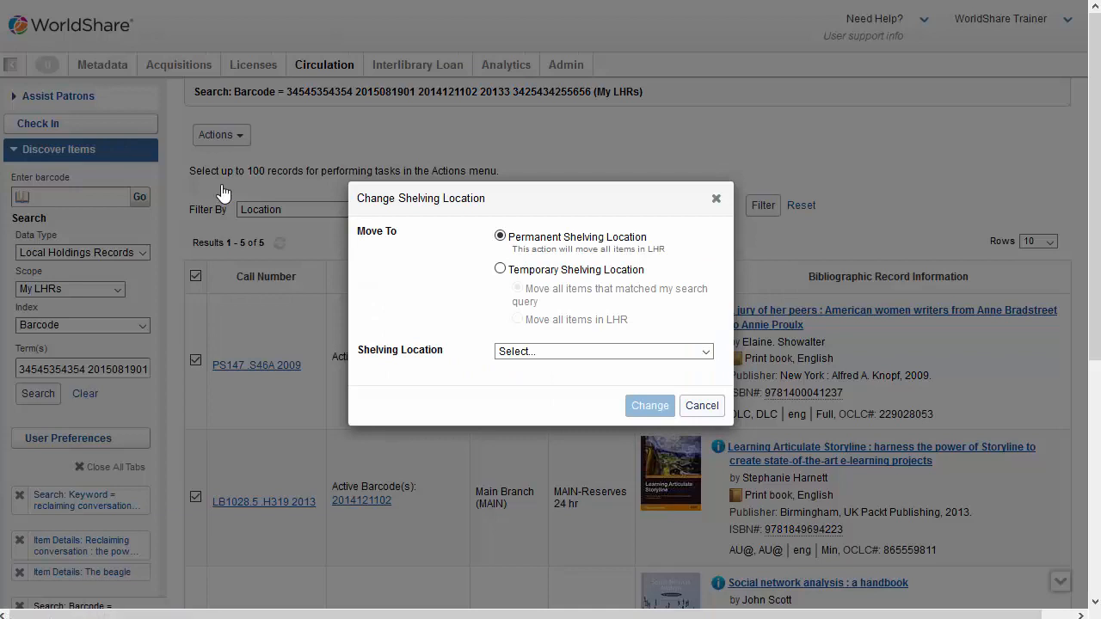
pyautogui.click(706, 352)
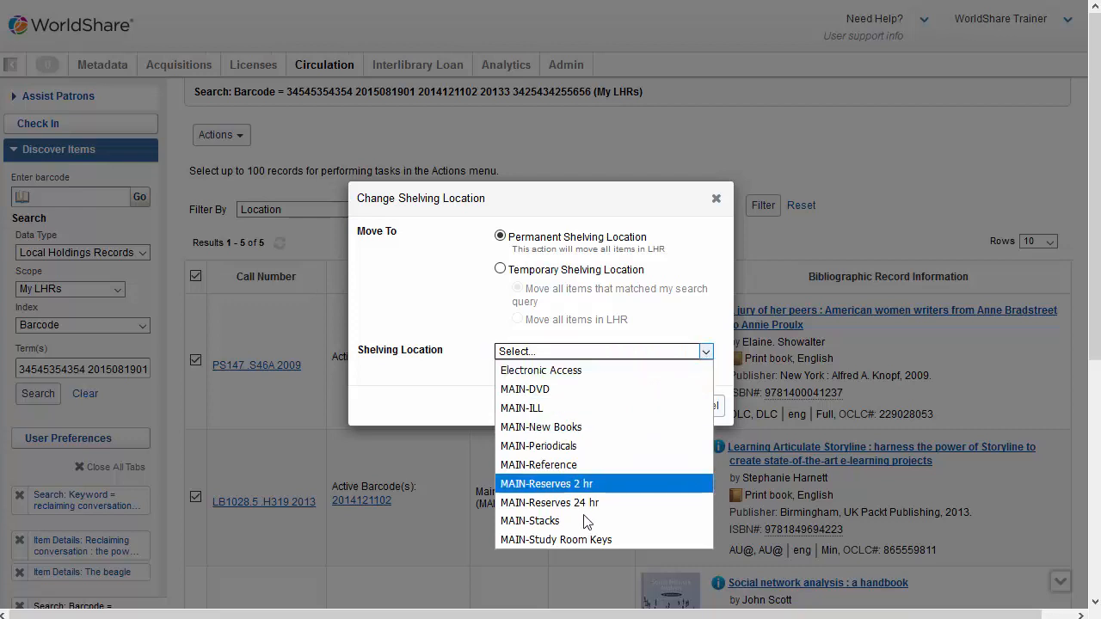
pyautogui.click(575, 483)
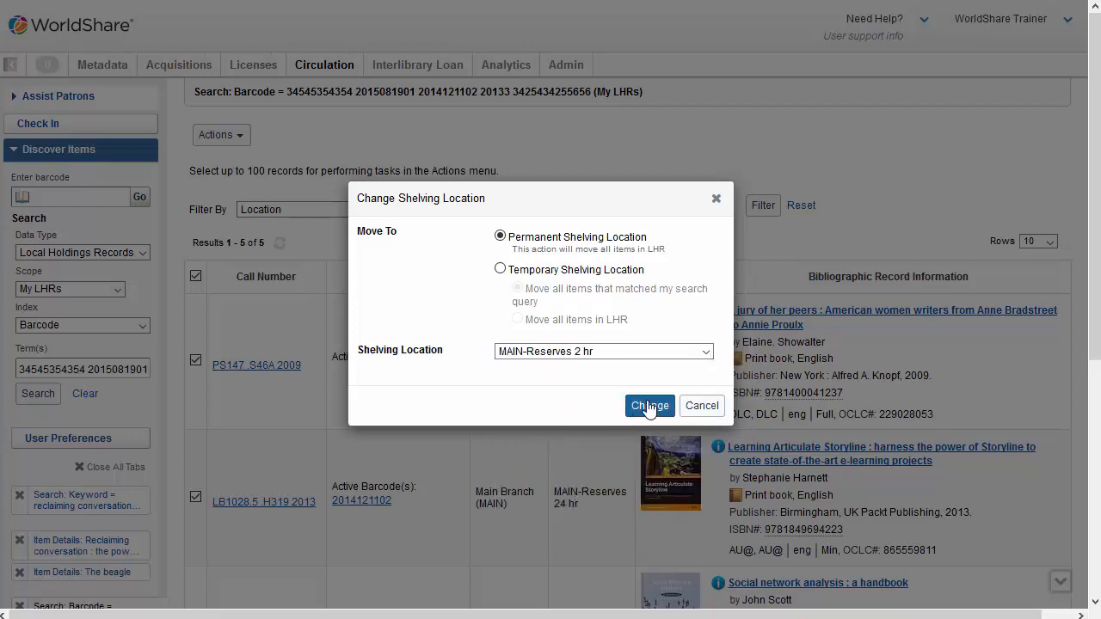
pyautogui.click(650, 406)
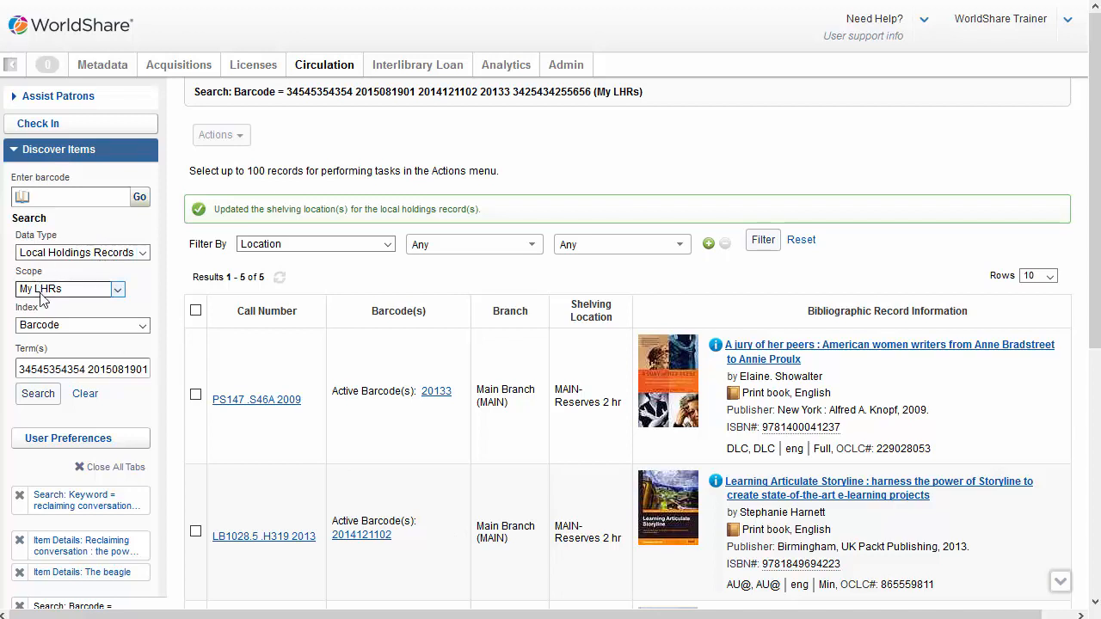
# Search the Local Holdings Records by location for Main Branch (MAIN) with the shelving location MAIN-New Books
pyautogui.click(78, 325)
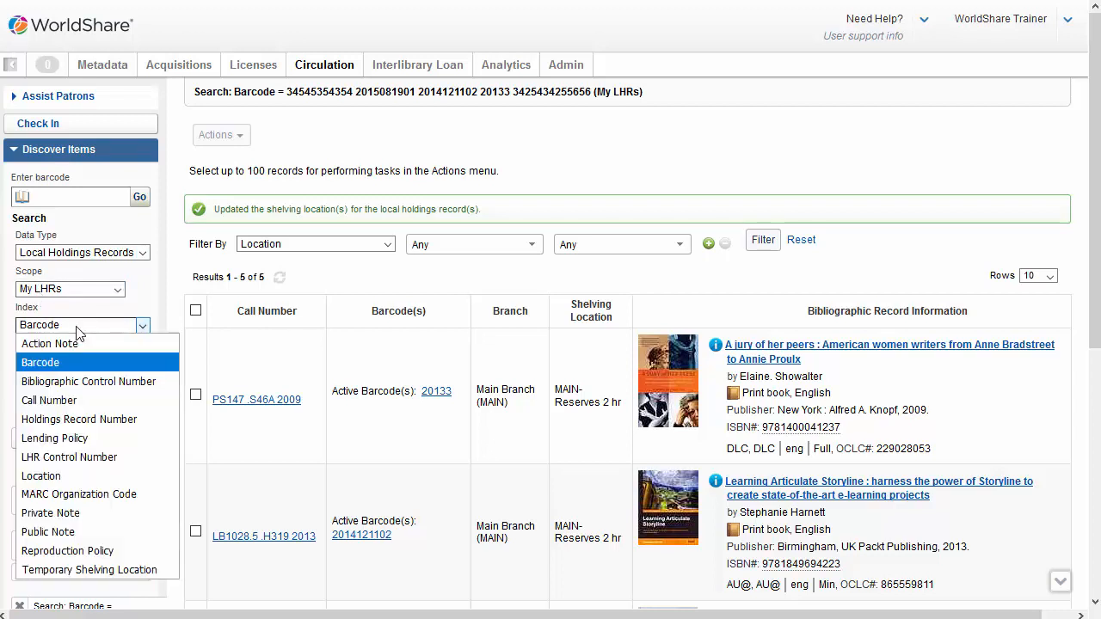
pyautogui.click(67, 480)
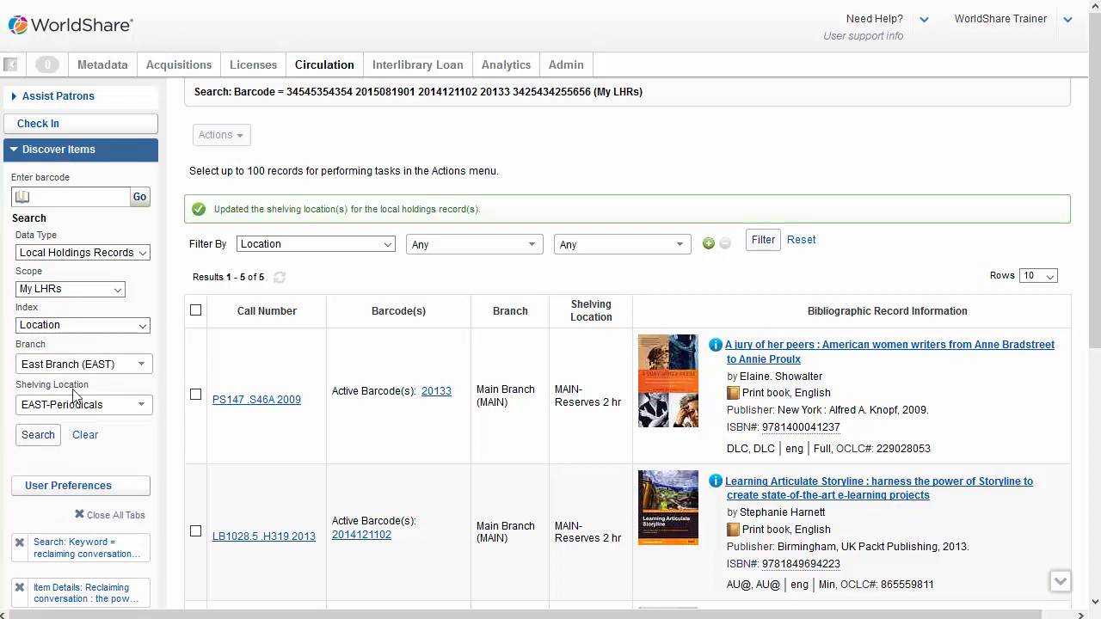
pyautogui.click(142, 365)
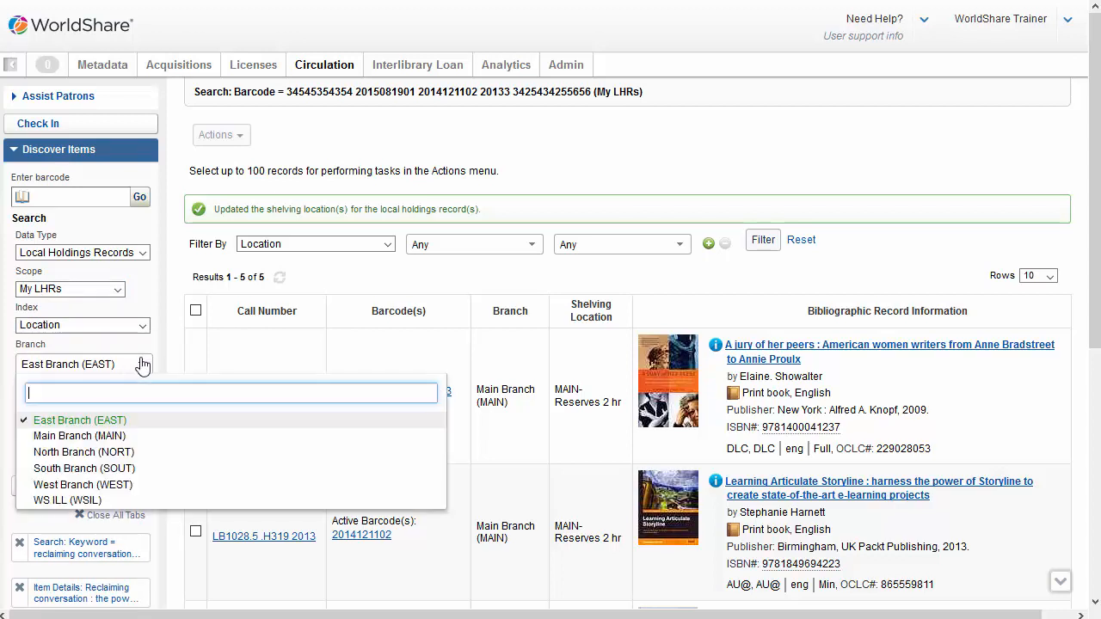
pyautogui.click(131, 436)
pyautogui.click(139, 406)
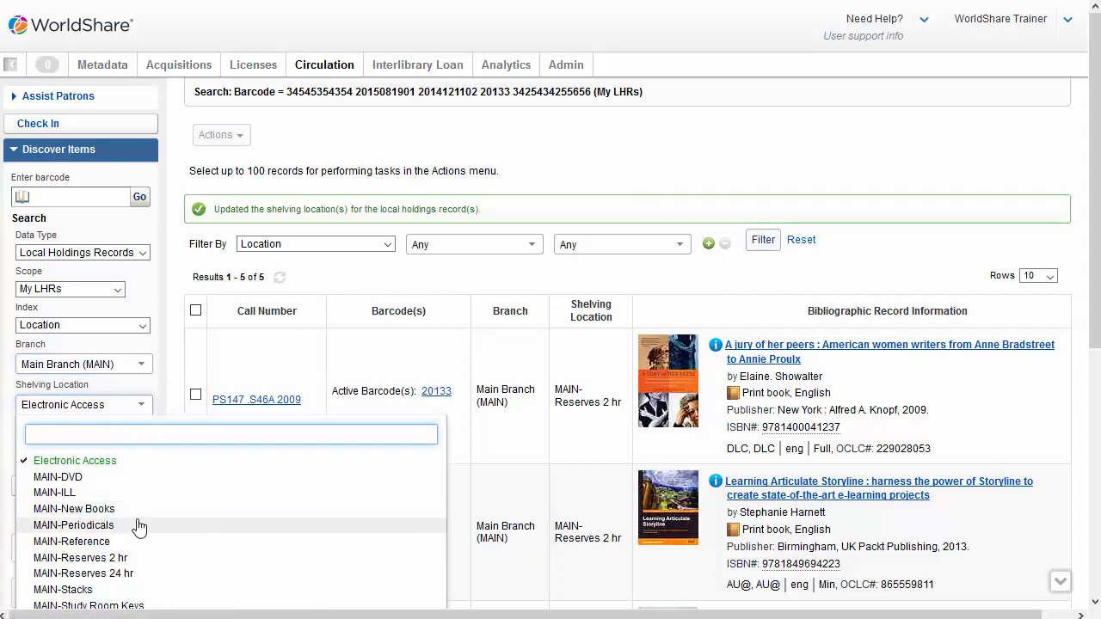
pyautogui.click(127, 509)
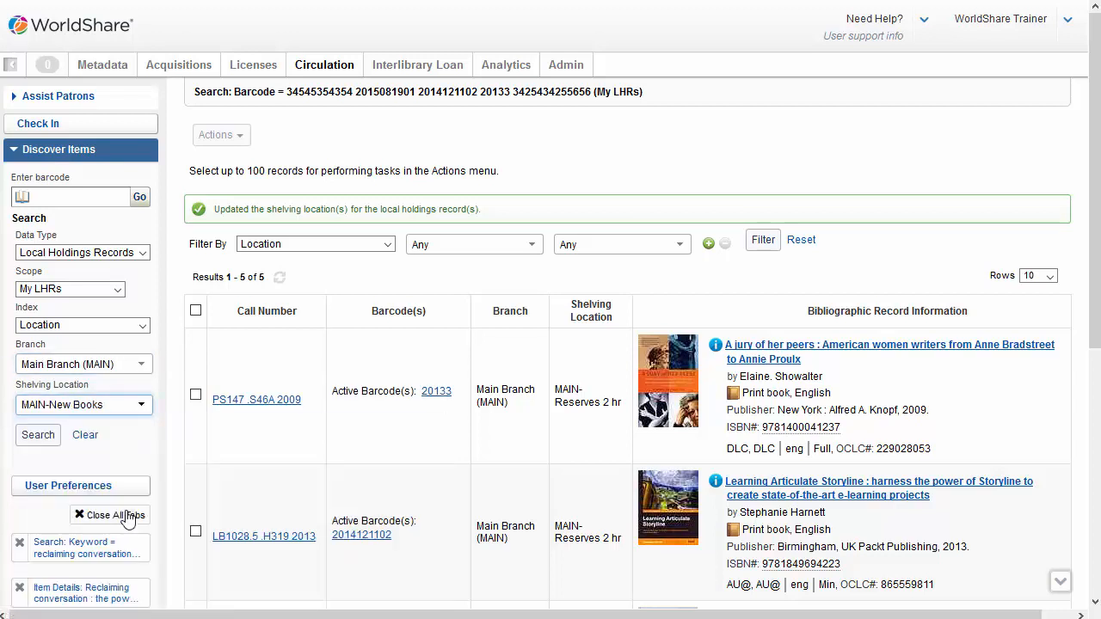
pyautogui.click(48, 438)
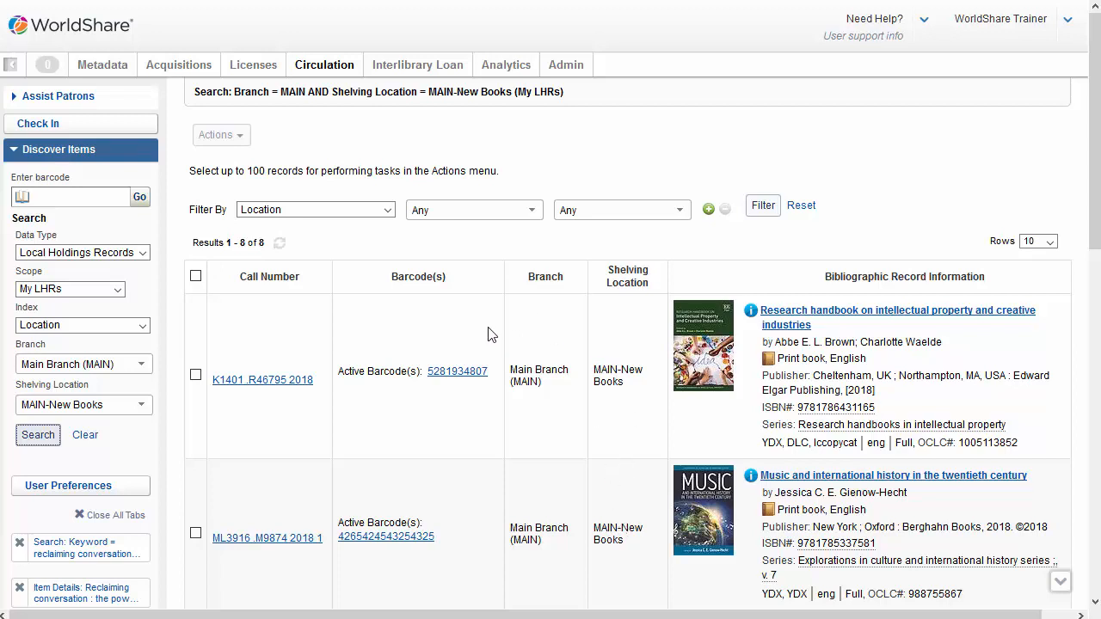
# Select all records in the location search results and change their permanent shelving location to MAIN-Stacks
pyautogui.click(197, 278)
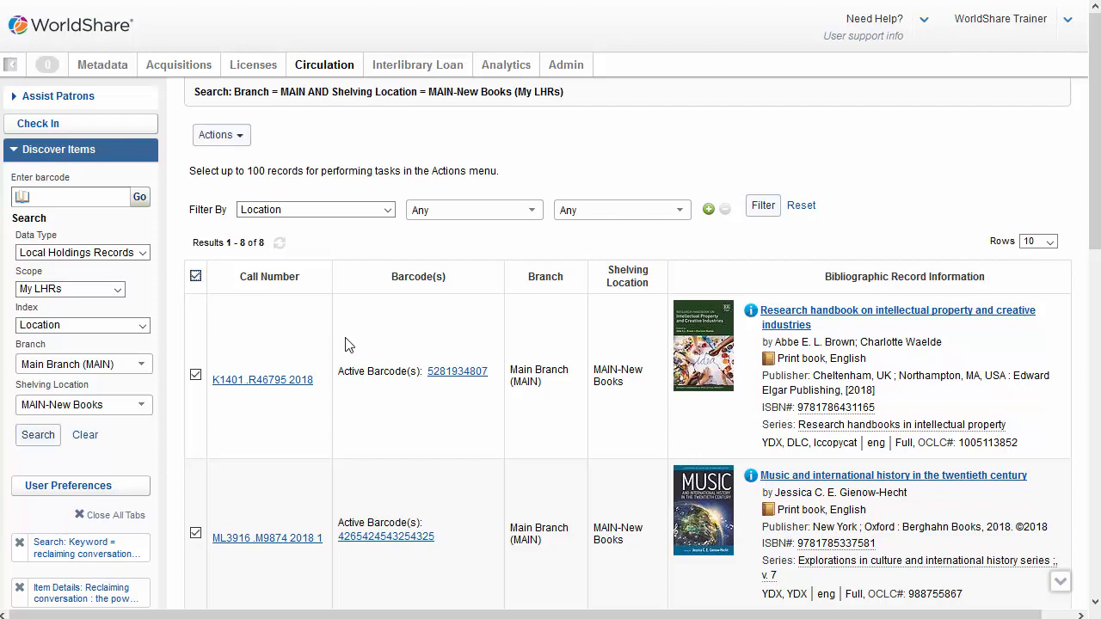
pyautogui.scroll(-4, 348, 344)
pyautogui.scroll(4, 344, 335)
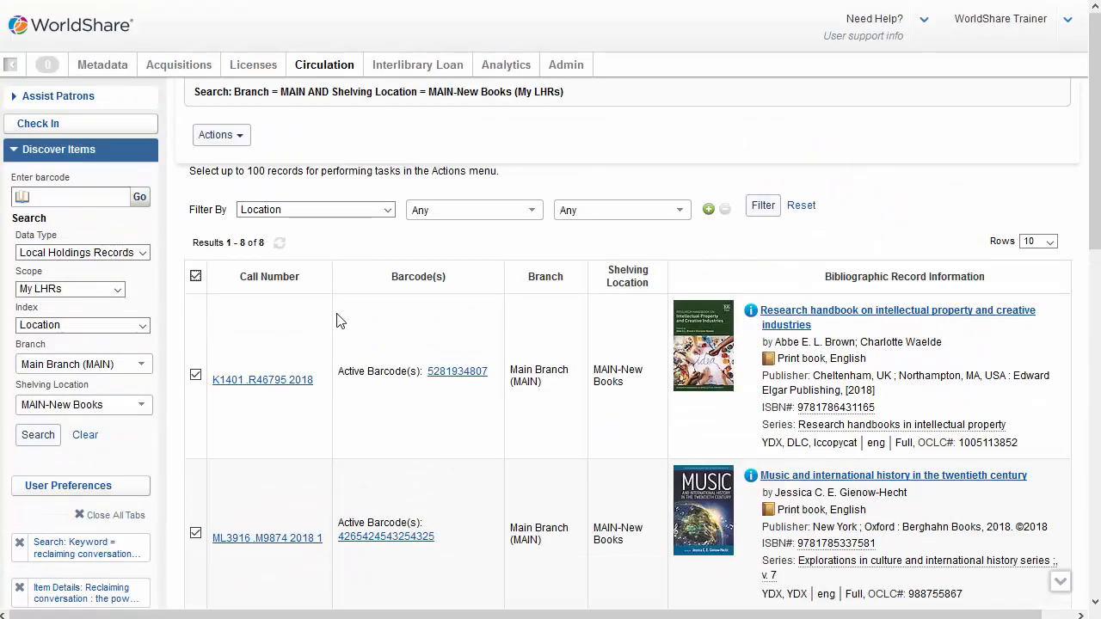
pyautogui.click(241, 138)
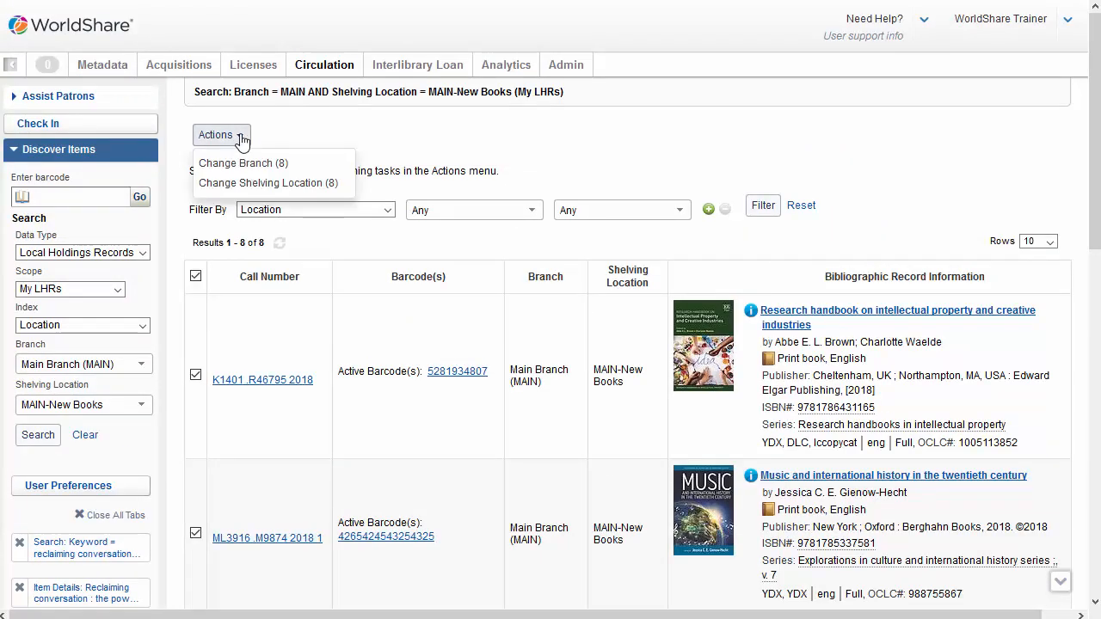
pyautogui.click(217, 183)
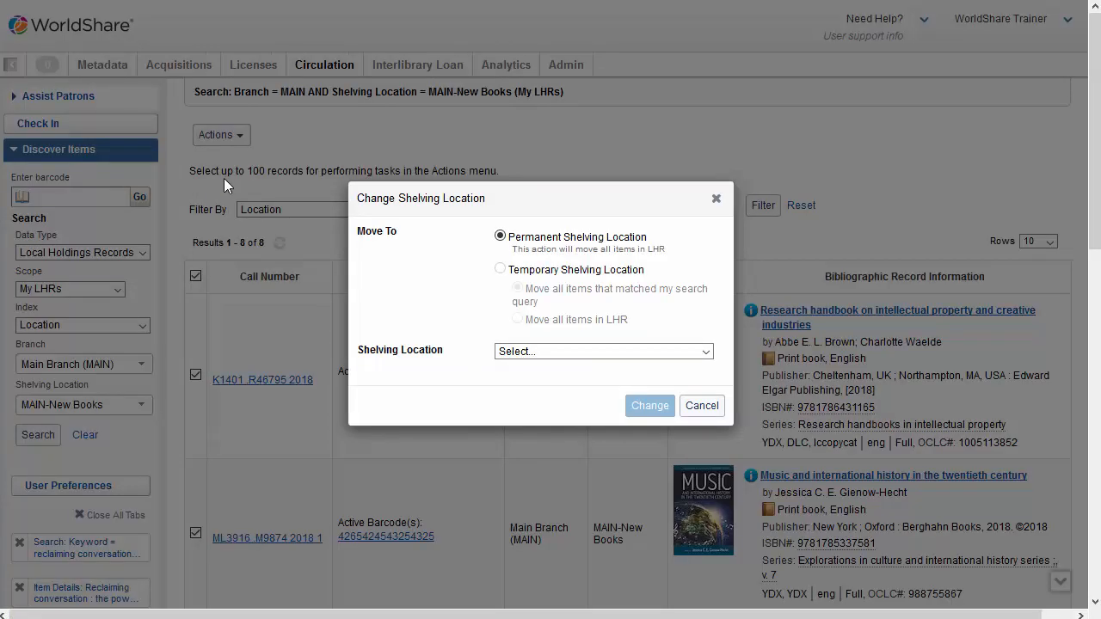
pyautogui.click(706, 354)
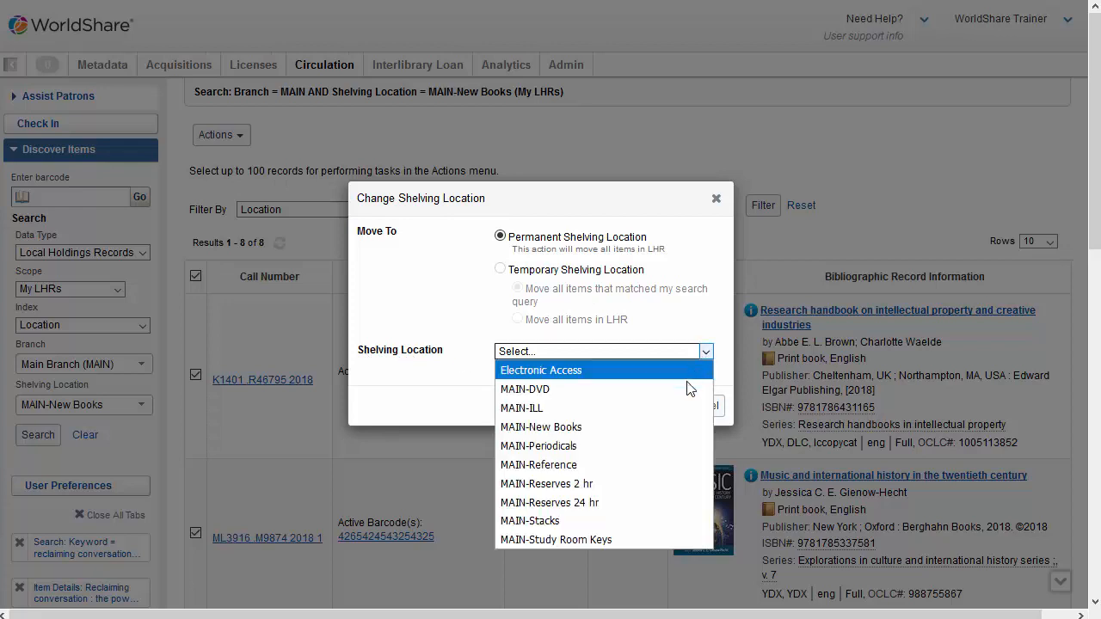
pyautogui.click(548, 520)
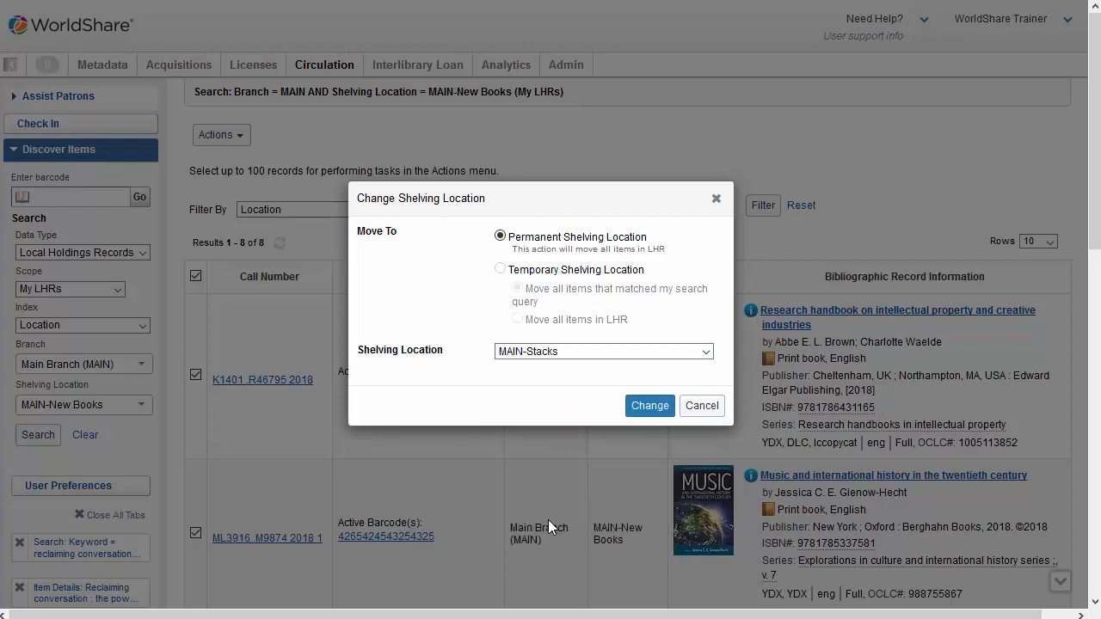
pyautogui.click(647, 407)
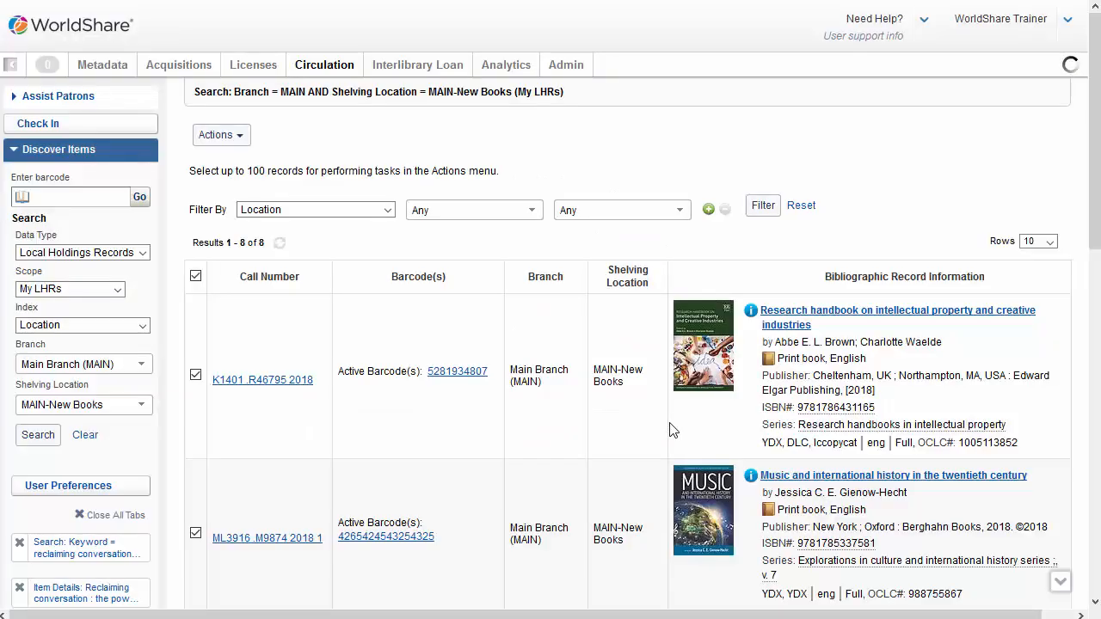